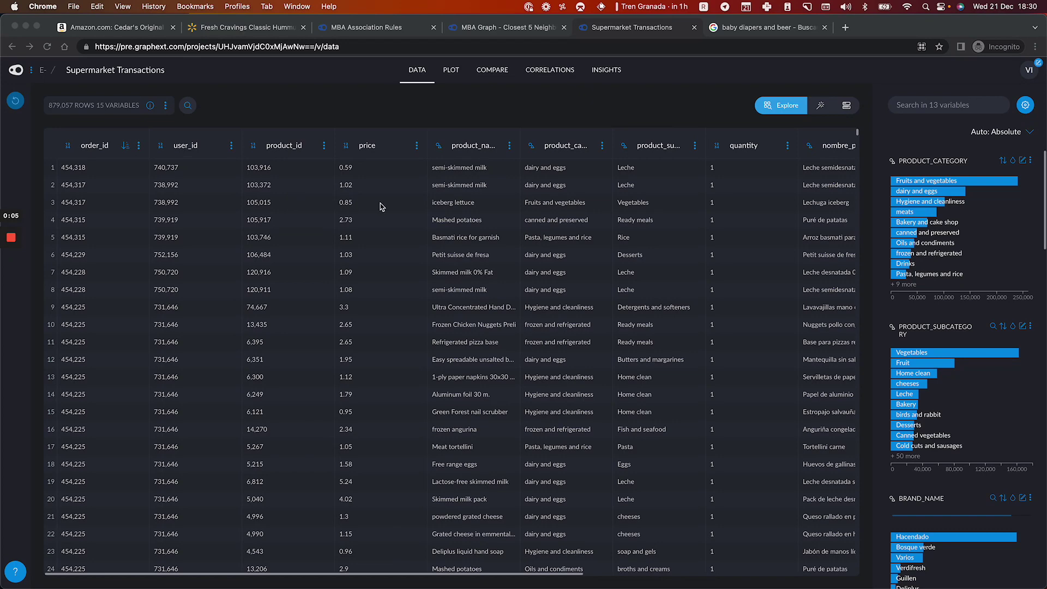
Browse the Supermarket Transactions rows, then switch to the Amazon Cedar's Original Hommus page
scroll(367, 272, down, 5)
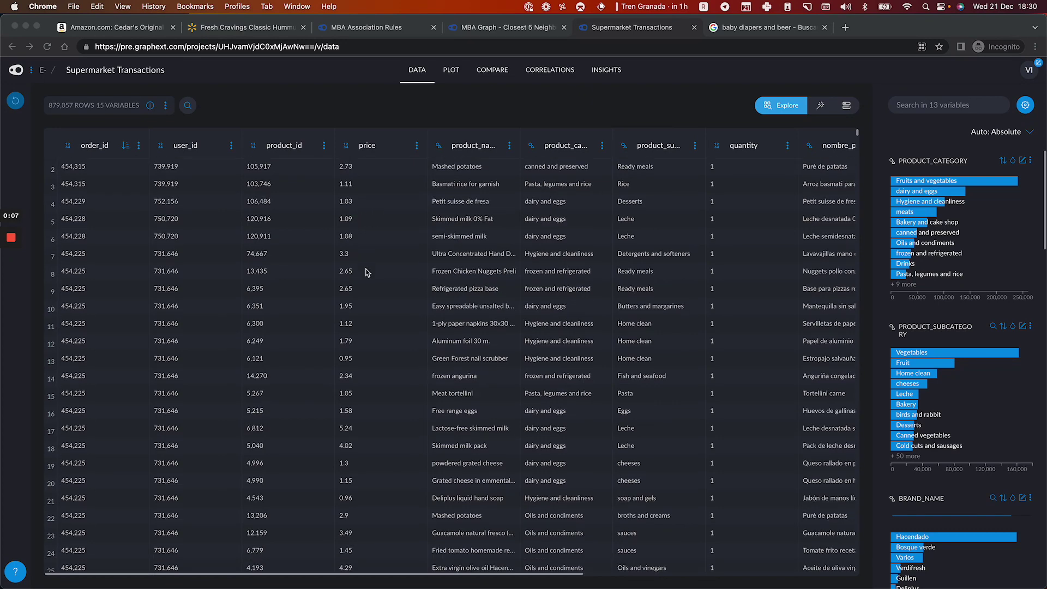
scroll(366, 273, up, 5)
scroll(420, 303, down, 15)
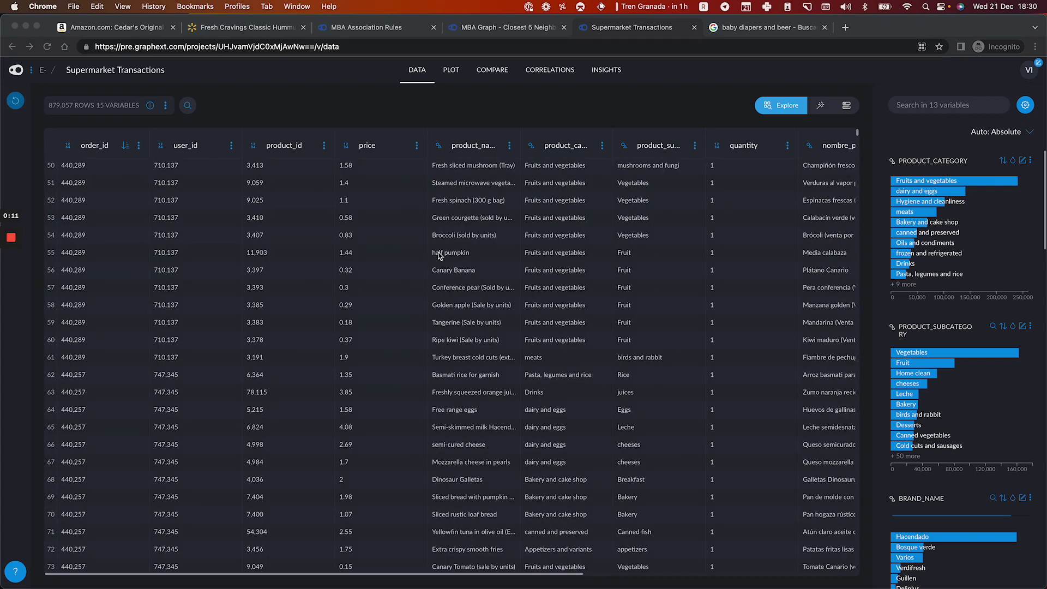
scroll(424, 339, down, 15)
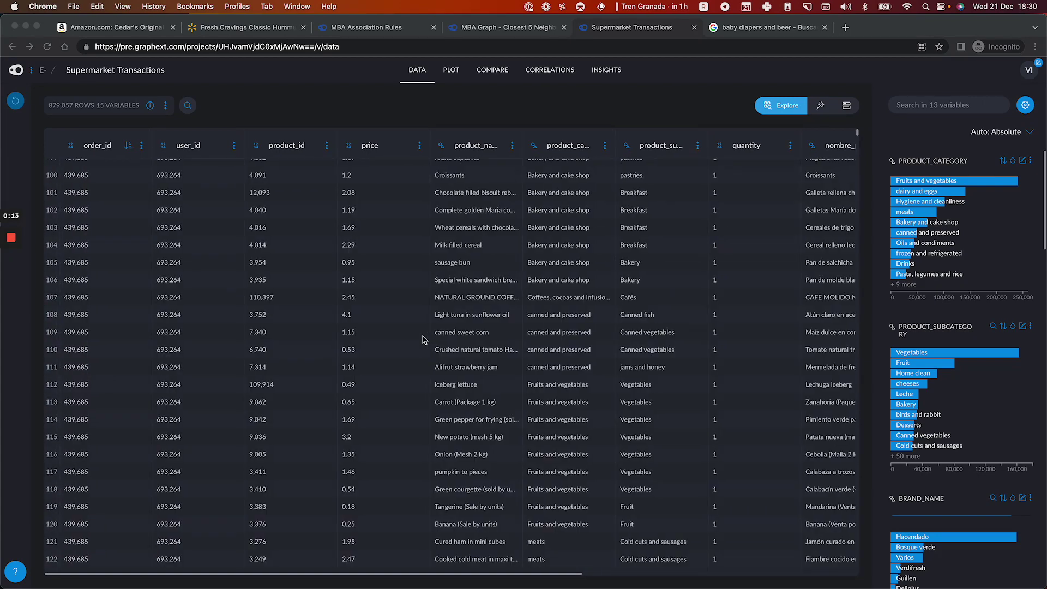
scroll(424, 340, down, 5)
scroll(423, 339, up, 5)
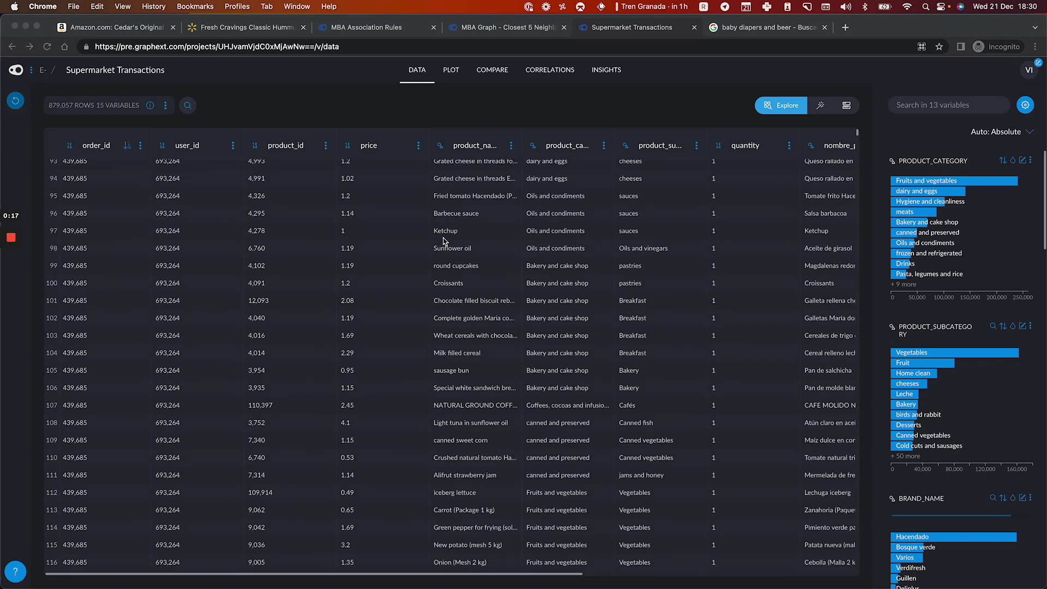
scroll(474, 295, up, 10)
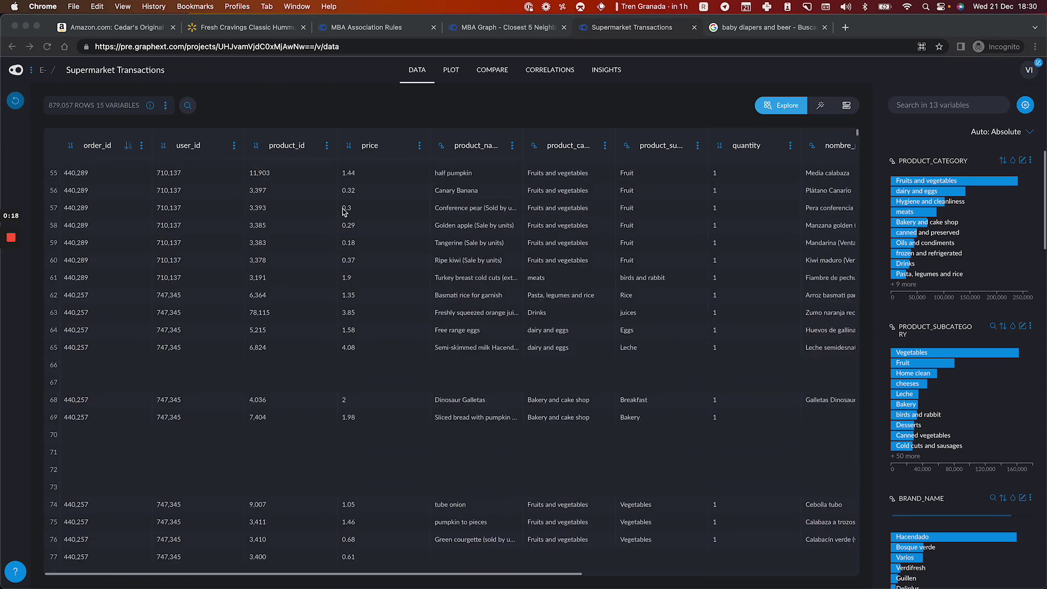
click(147, 30)
Move the hommus page's also-bought products to page 2 of 10
scroll(423, 340, up, 10)
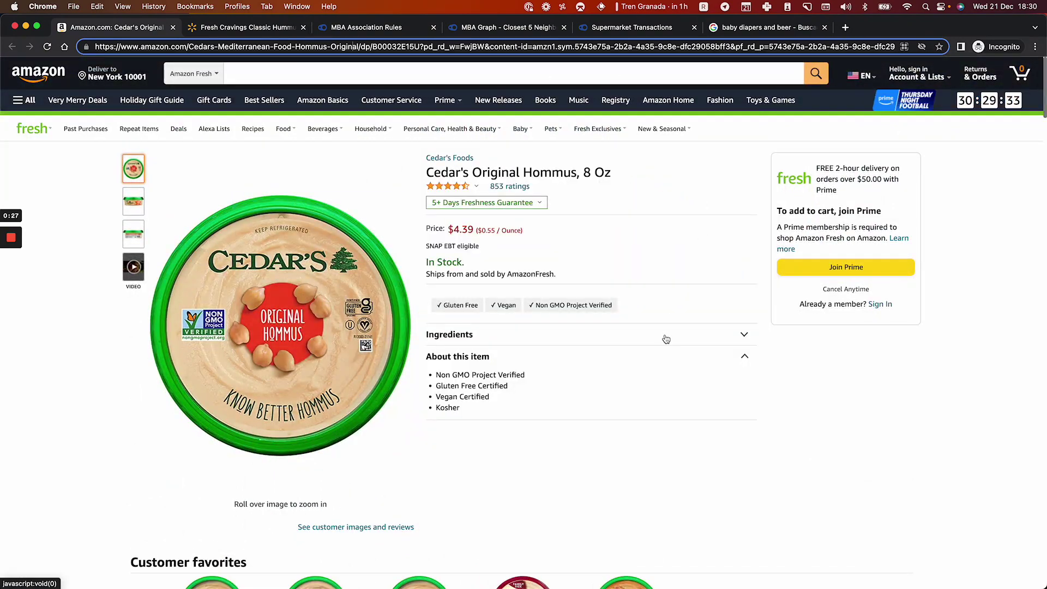
scroll(666, 339, down, 2)
scroll(667, 339, down, 8)
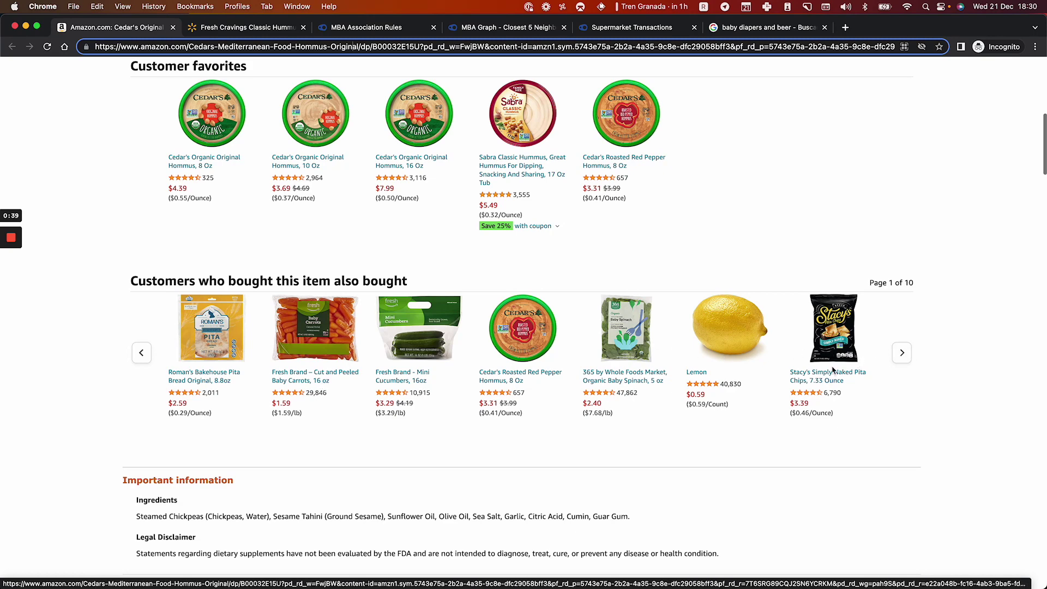
click(903, 360)
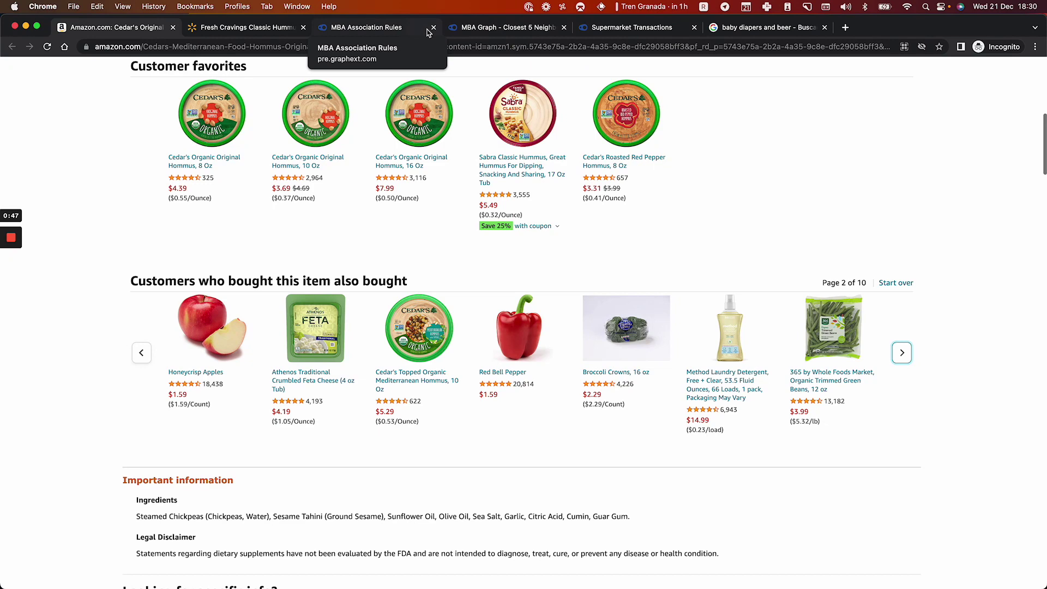
click(401, 33)
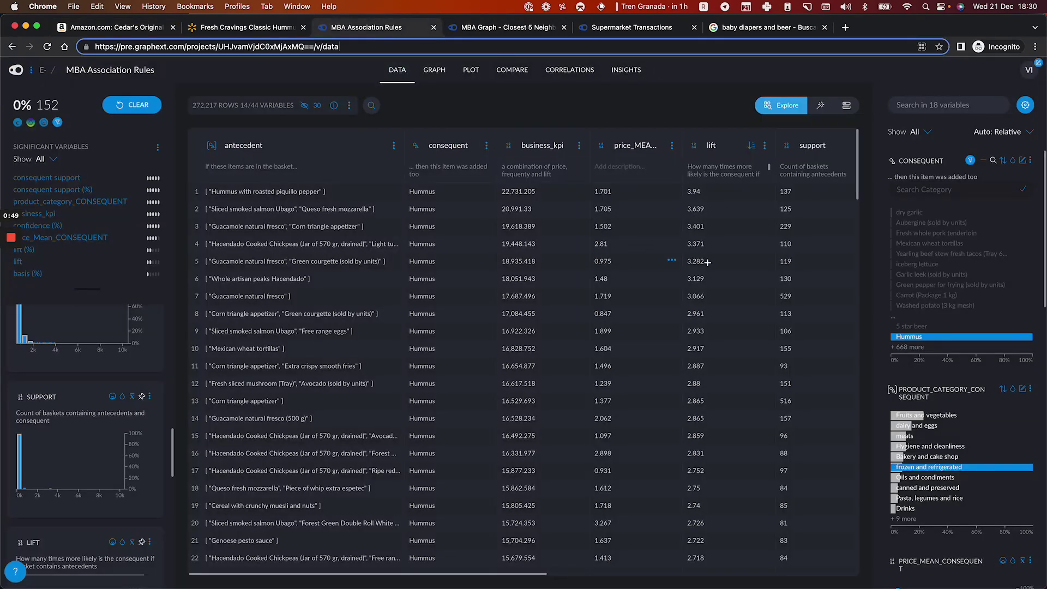
mouse_move(908, 339)
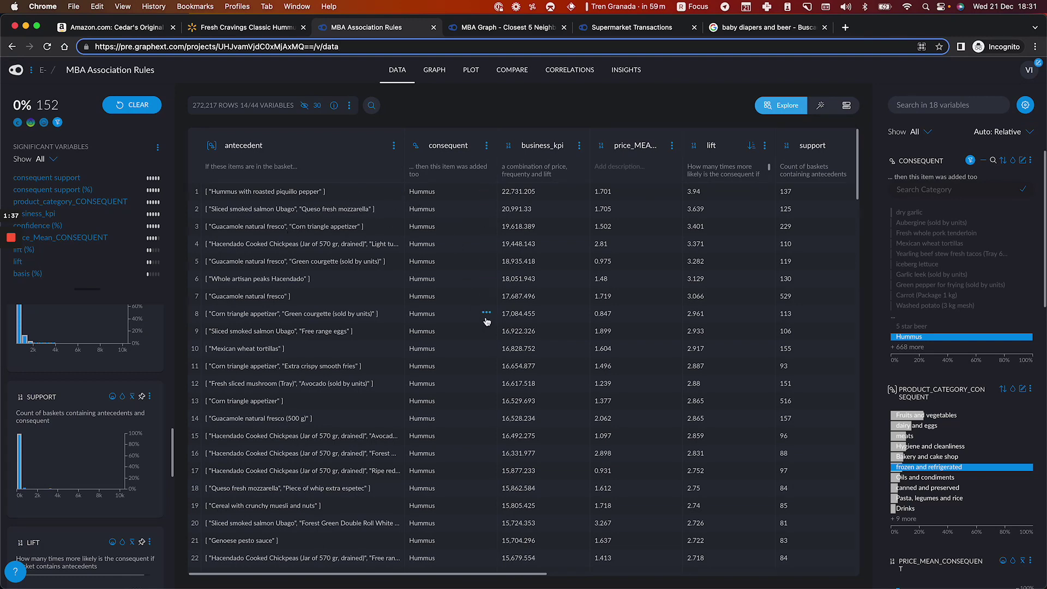
scroll(486, 321, down, 5)
scroll(487, 322, up, 5)
Swap the Hummus consequent filter for 5 star beer, note the baby wipes rule, then open the diapers-and-beer search
click(970, 160)
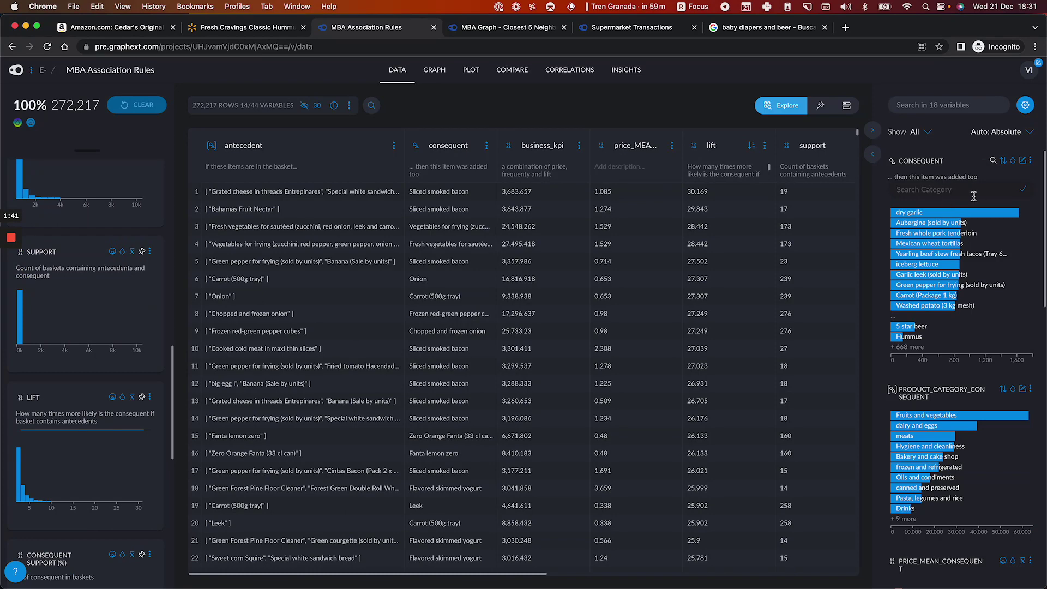
click(915, 327)
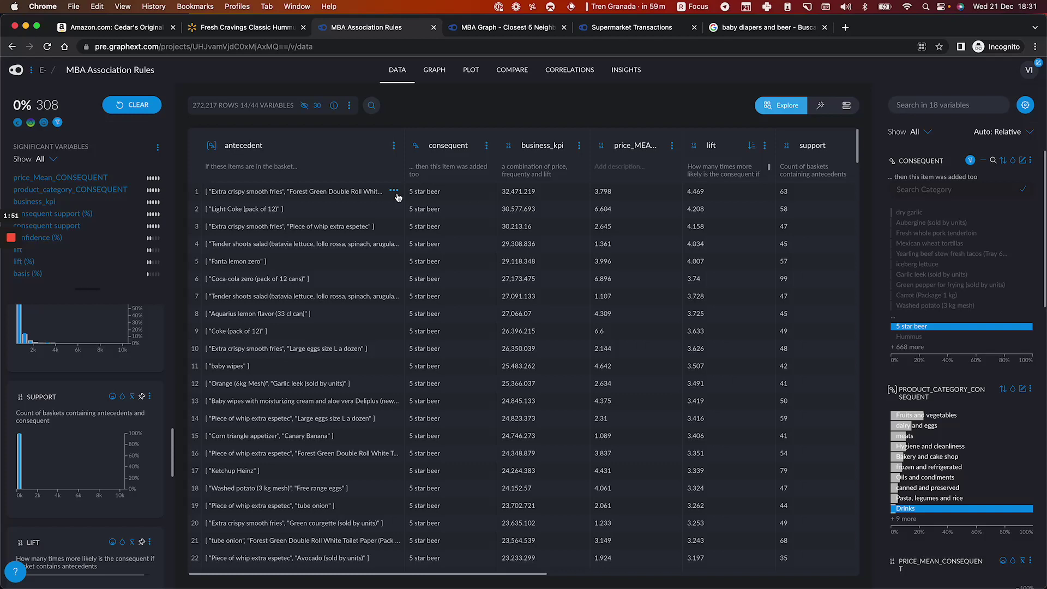
scroll(354, 230, down, 2)
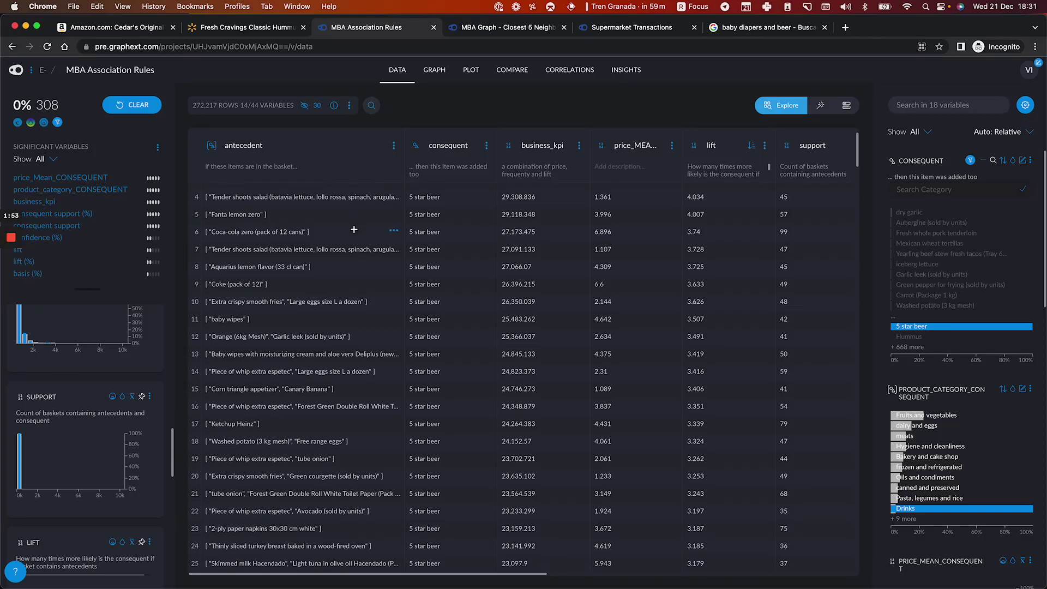
scroll(330, 332, down, 1)
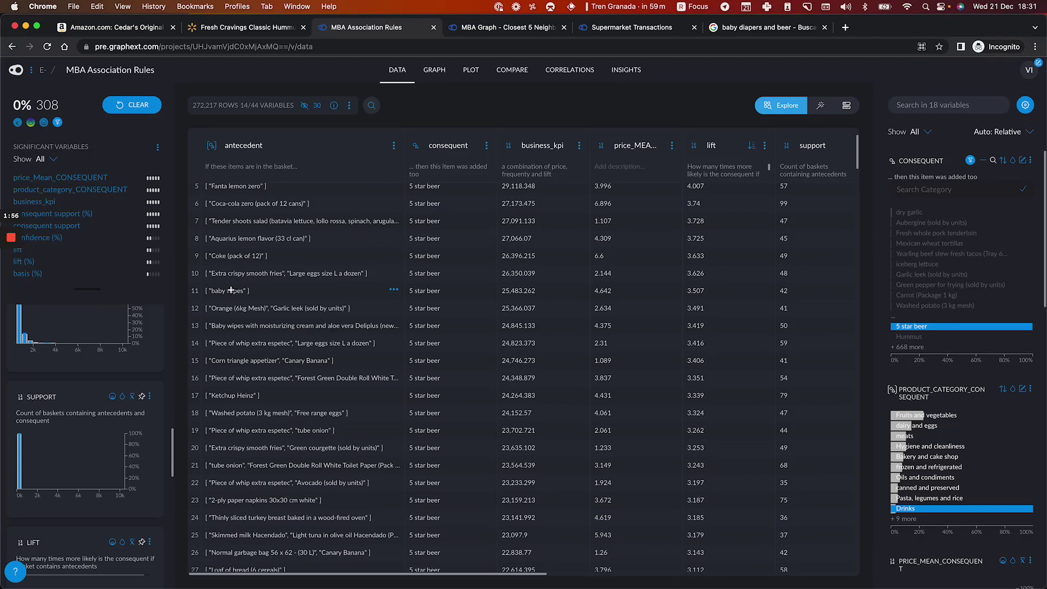
click(327, 299)
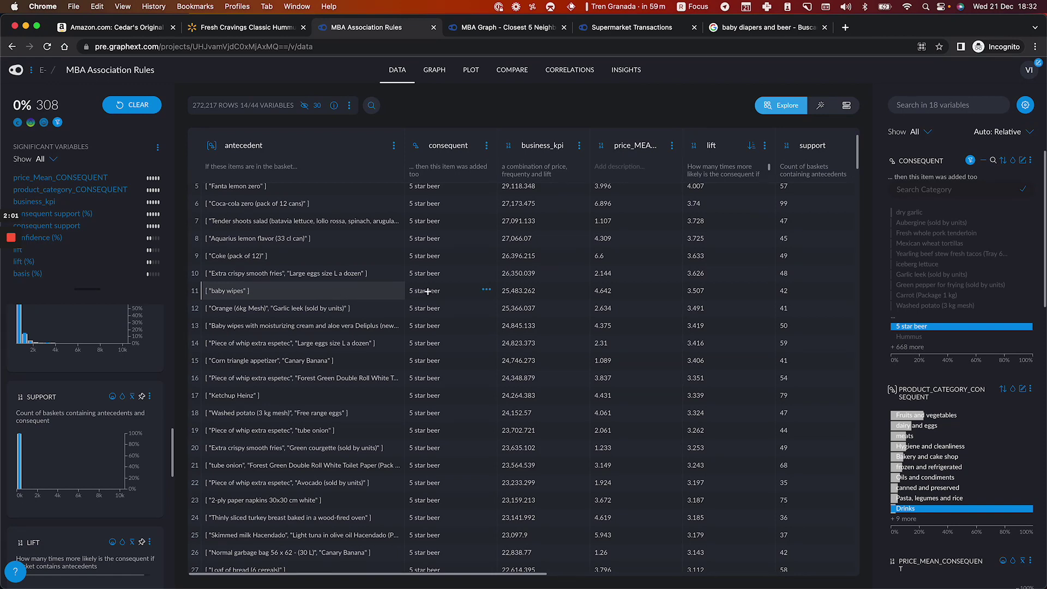
click(749, 36)
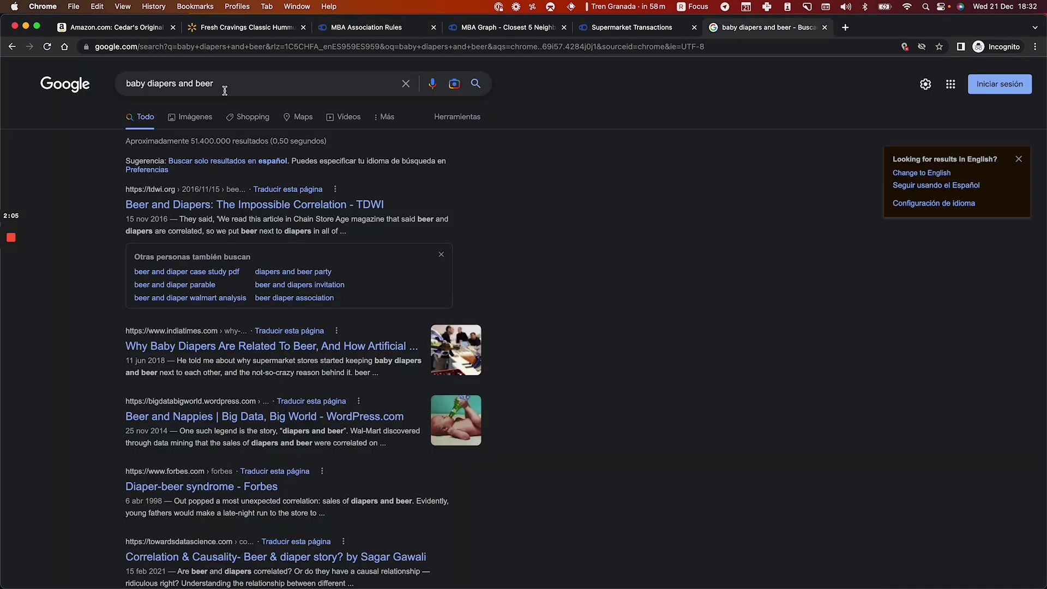
Skim the baby diapers and beer results, then return to the Supermarket Transactions table
scroll(355, 349, down, 1)
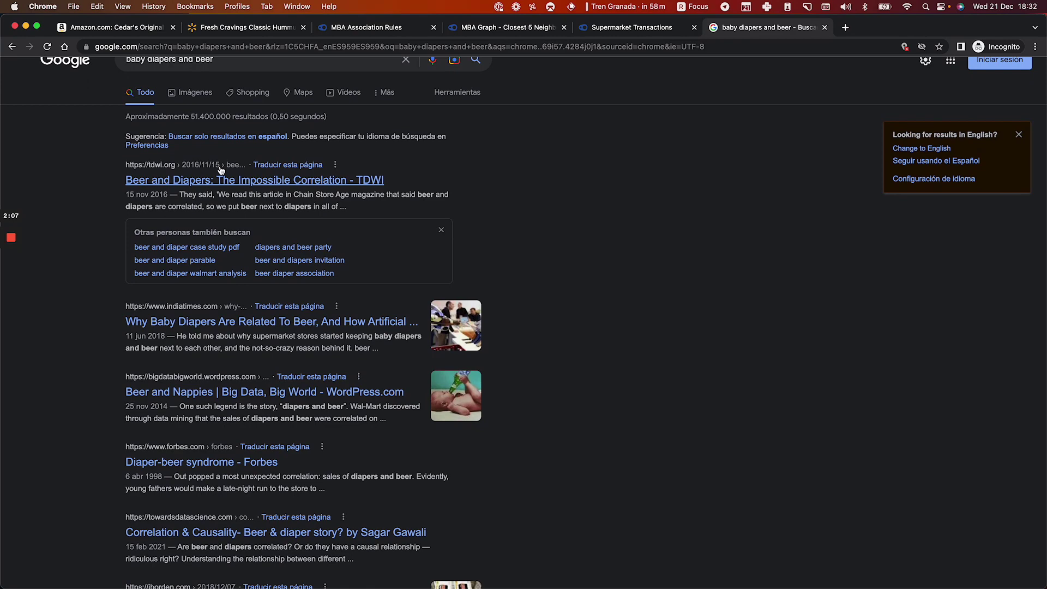
scroll(376, 382, down, 3)
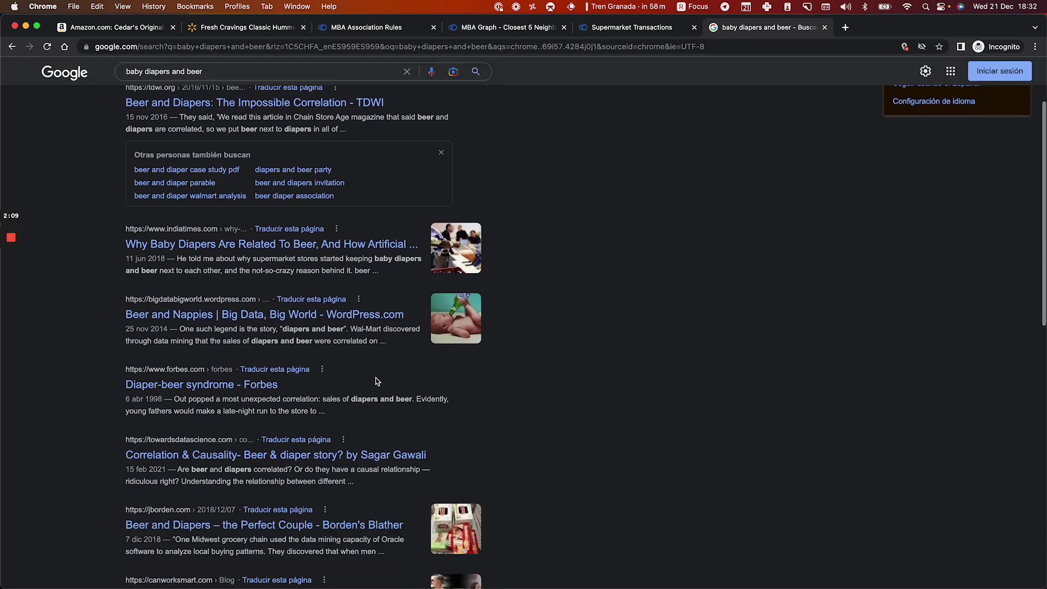
scroll(377, 382, down, 8)
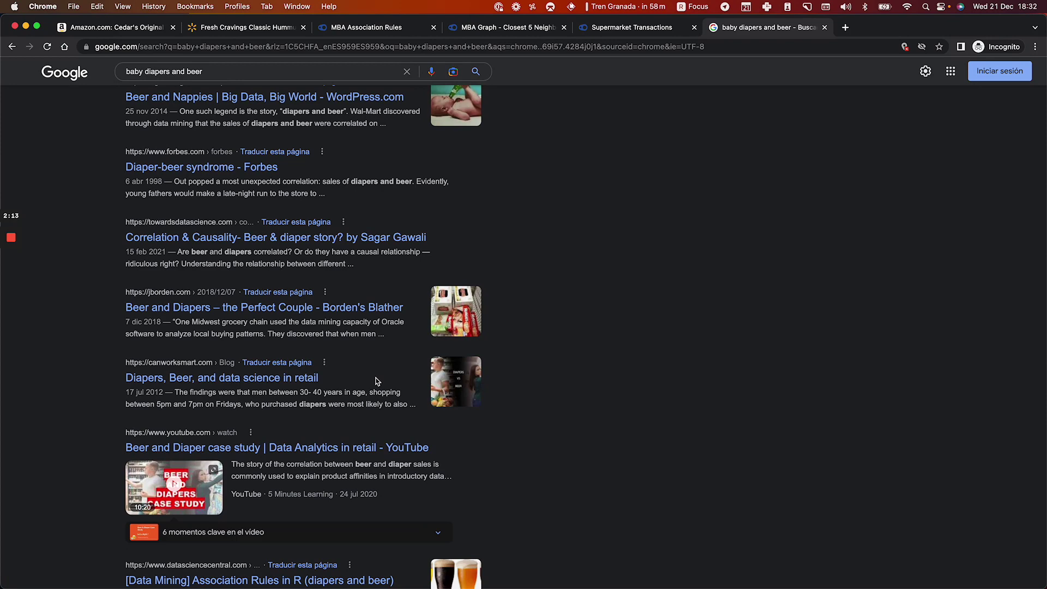
scroll(375, 379, up, 10)
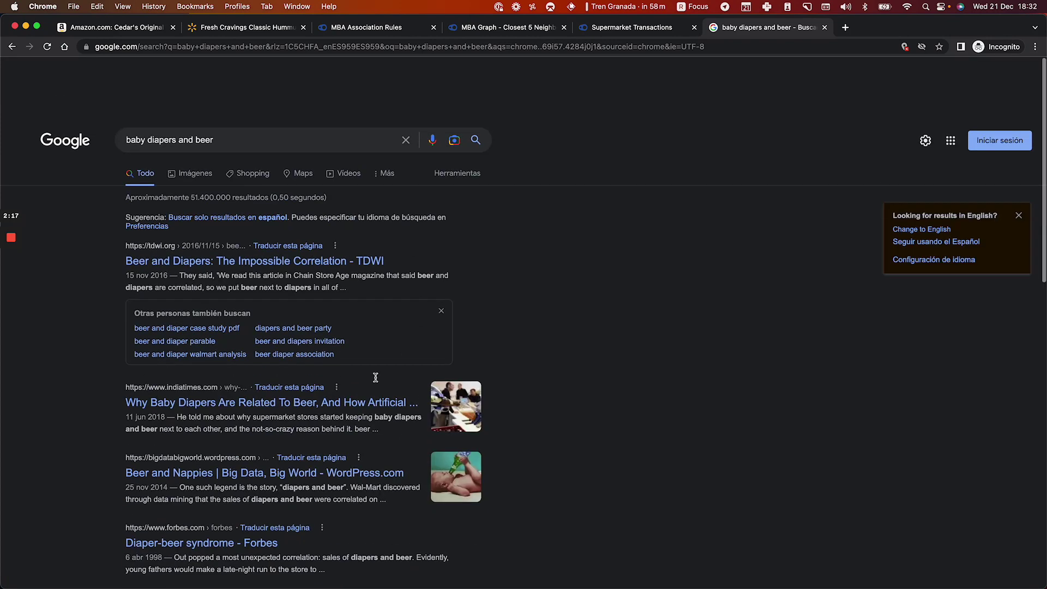
click(599, 29)
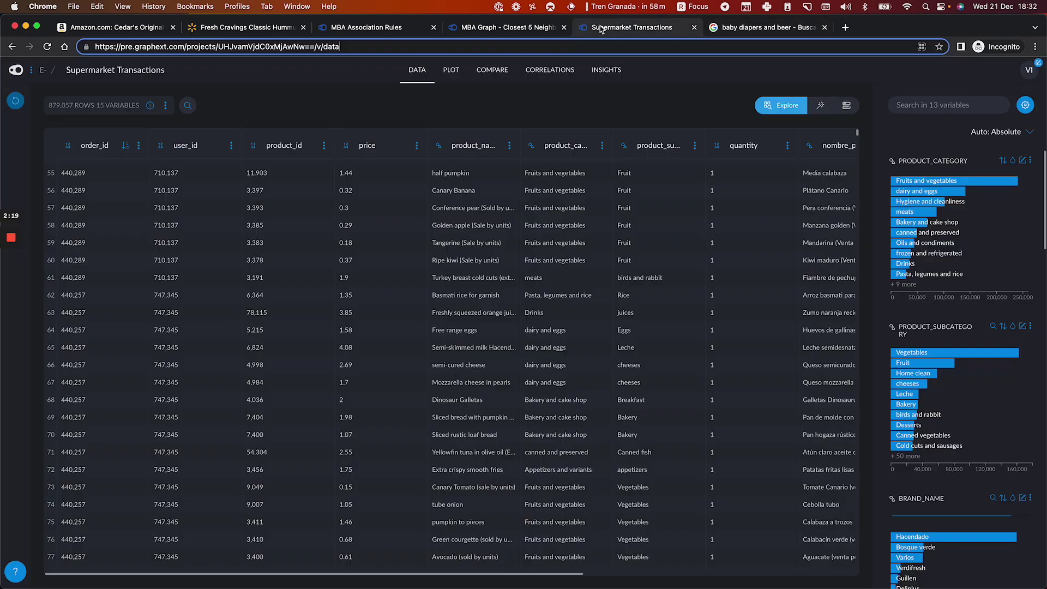
In the MBA Graph product network, highlight Hummus and its connected products
click(521, 28)
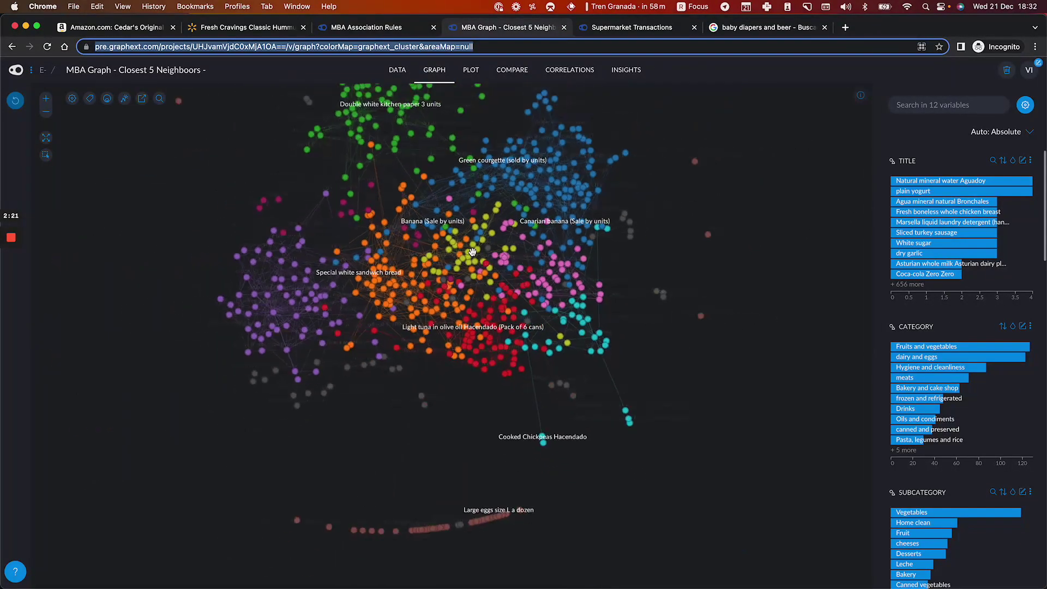
scroll(466, 327, up, 2)
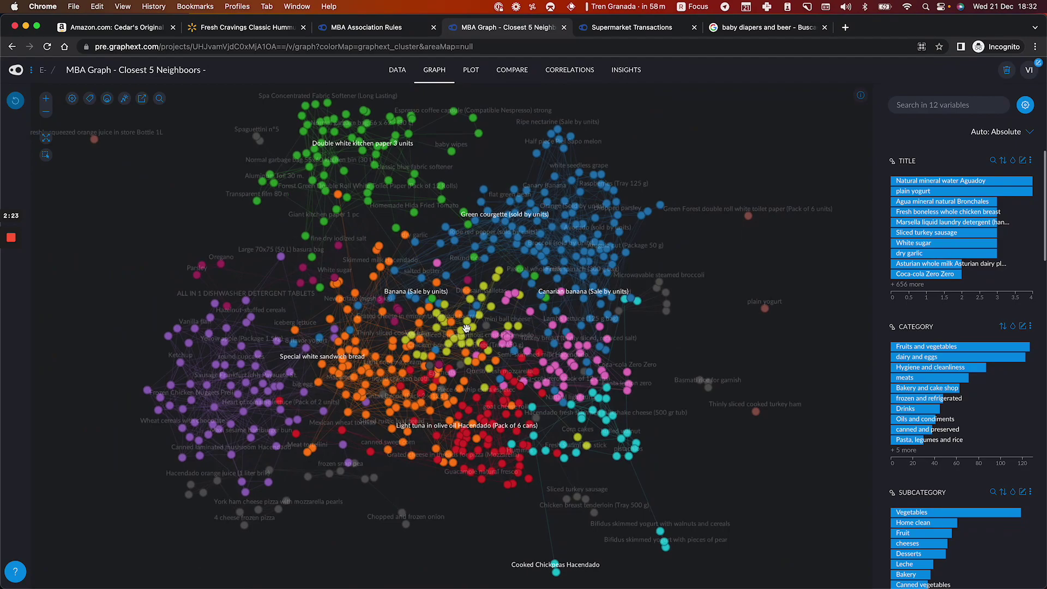
scroll(521, 456, up, 4)
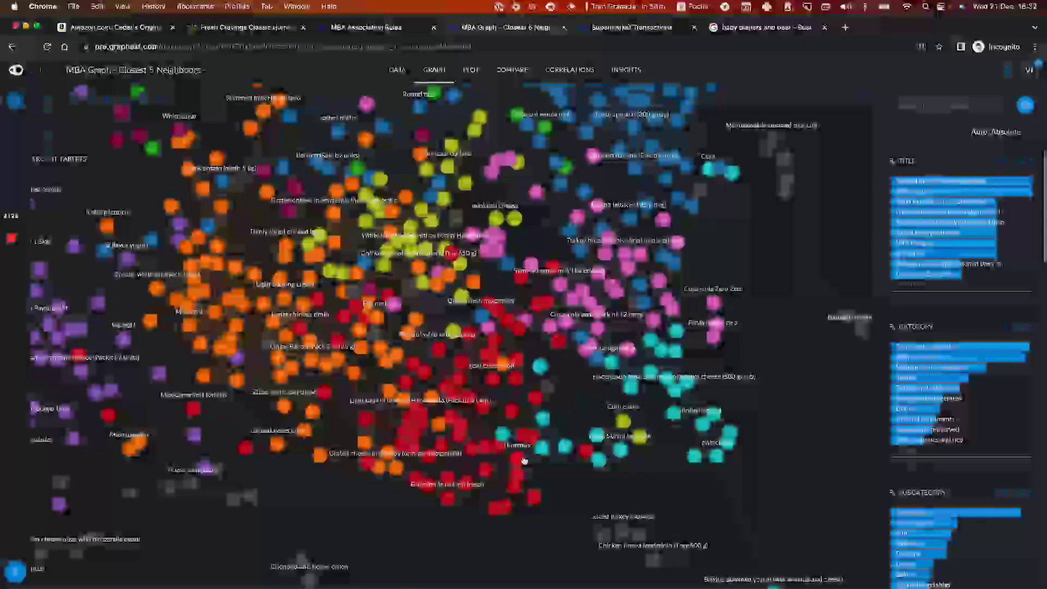
click(512, 460)
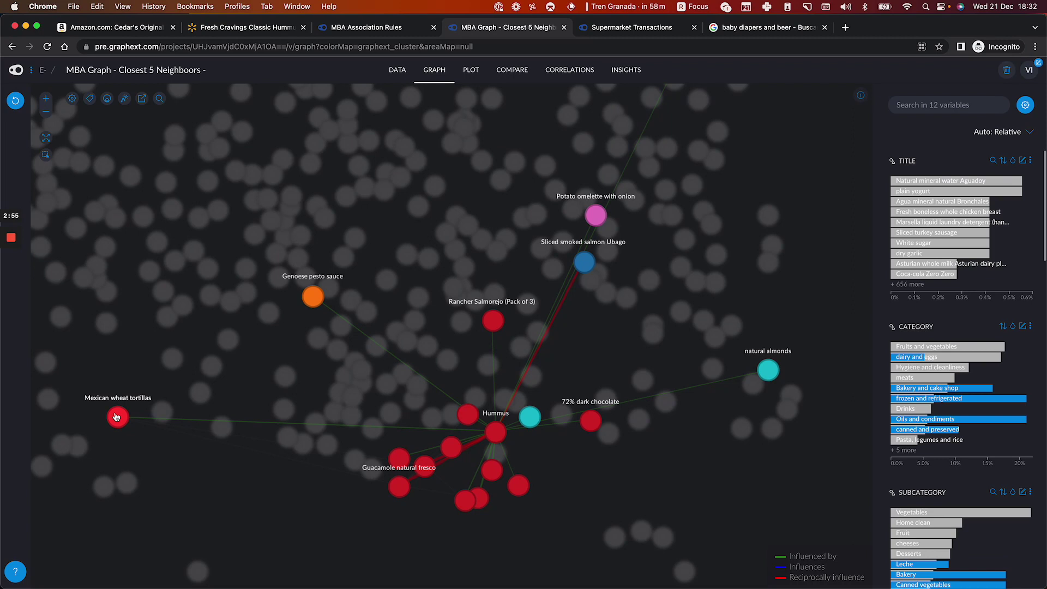
Focus the graph on Mexican wheat tortillas' neighbours and center them
click(117, 417)
click(91, 401)
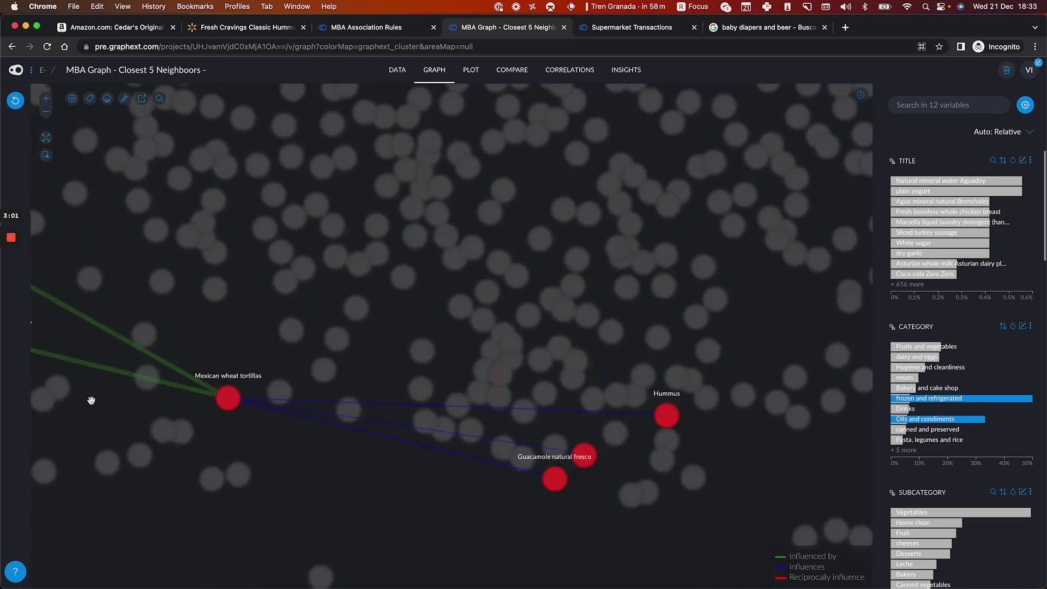
drag(255, 297, 296, 345)
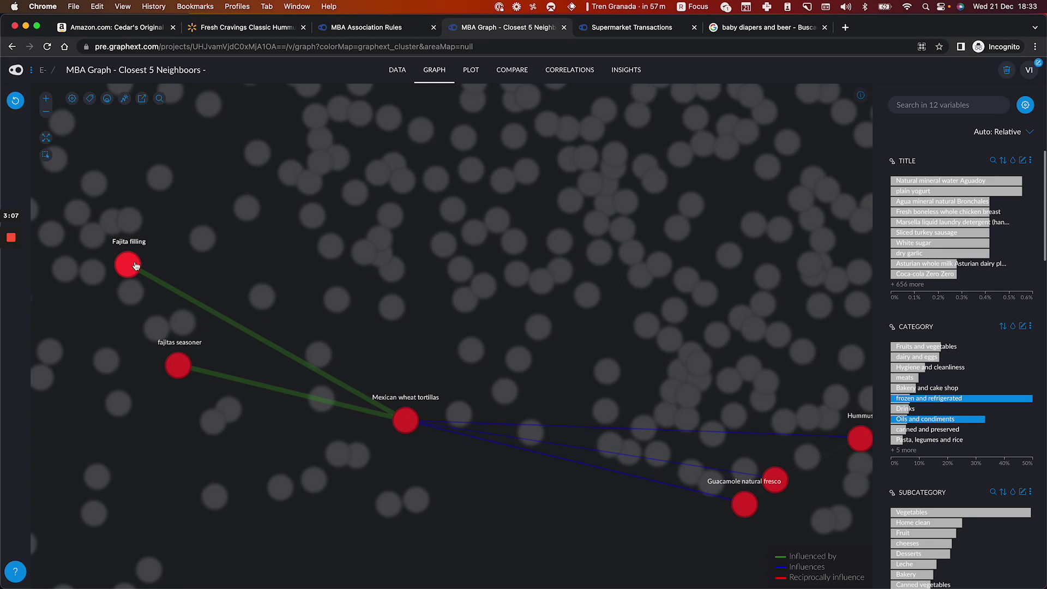
Select fajitas seasoner's neighbours and pan to see links such as Vanilla flan
click(179, 369)
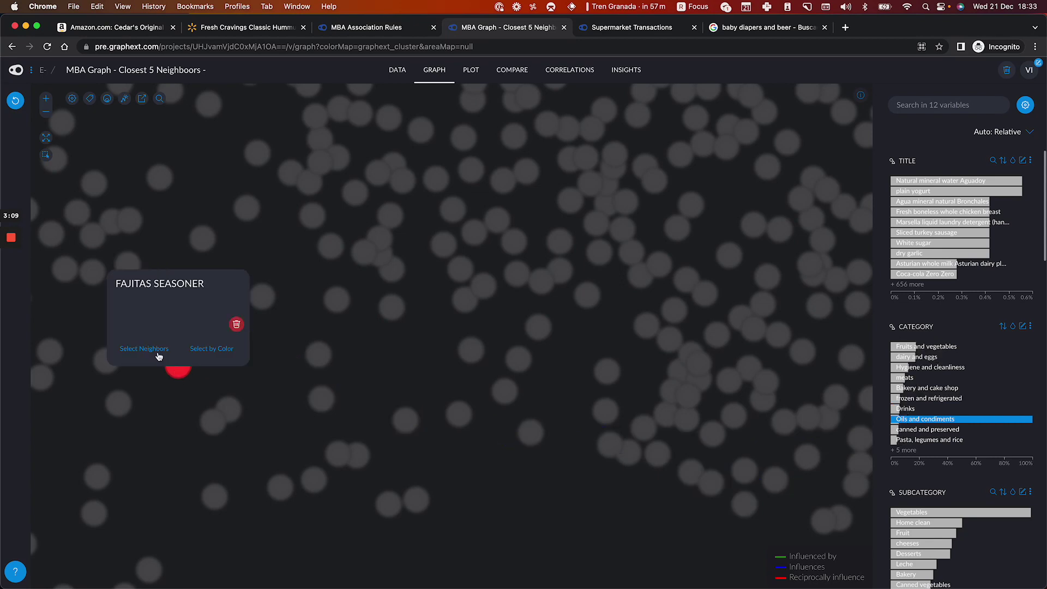
click(156, 353)
drag(257, 431, 212, 409)
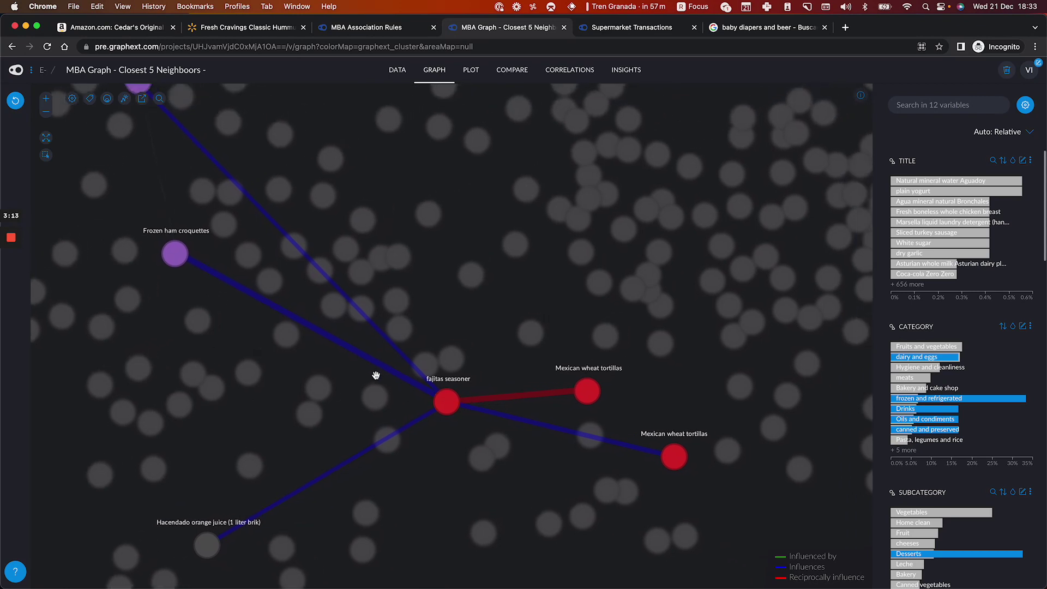
drag(265, 232, 294, 319)
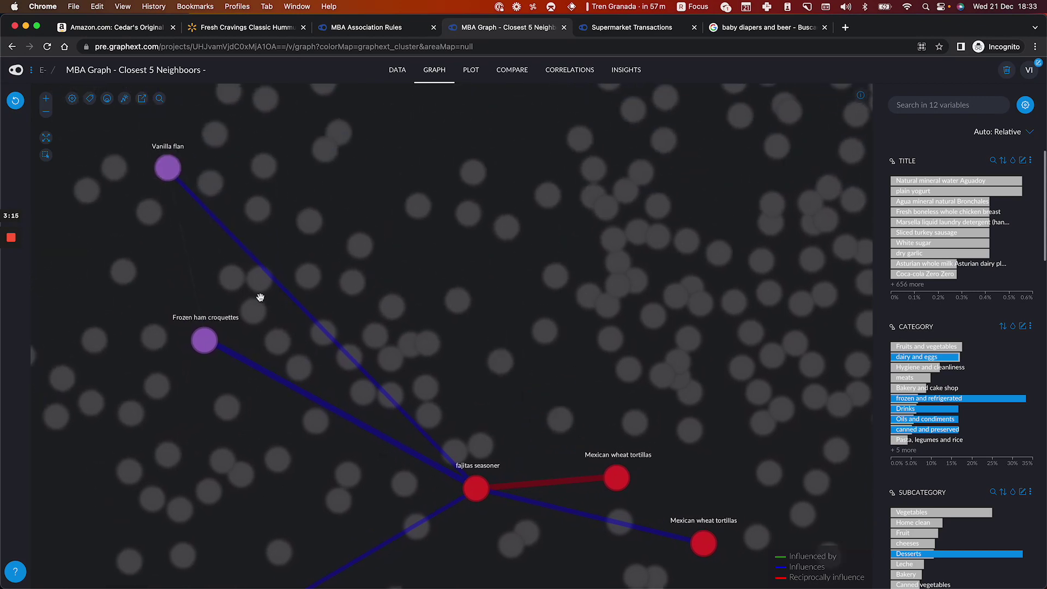
Clear the selection and zoom out to the full cluster-coloured network
scroll(294, 393, down, 2)
click(411, 342)
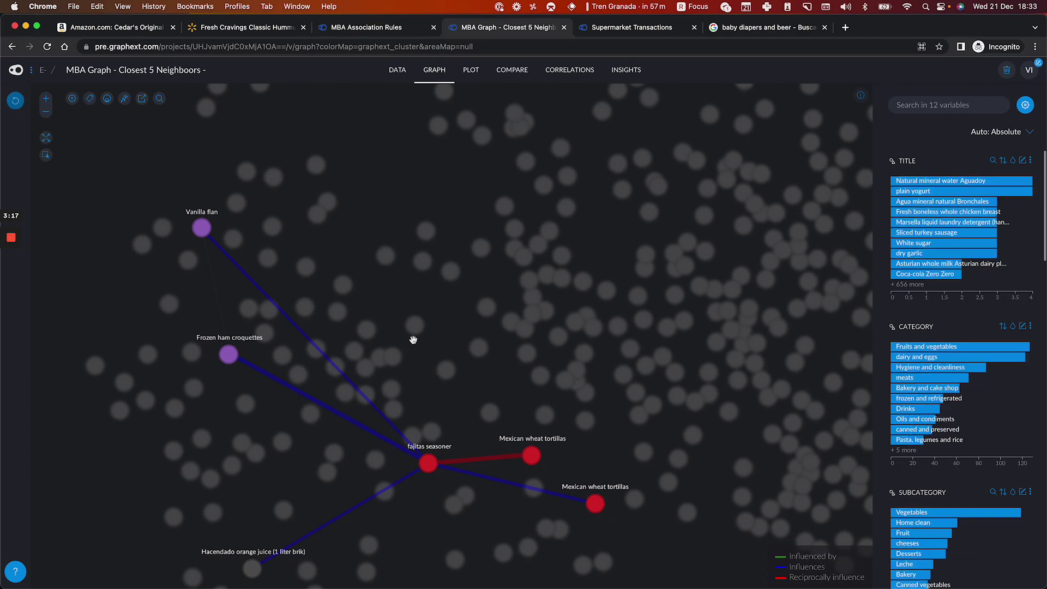
scroll(413, 339, down, 5)
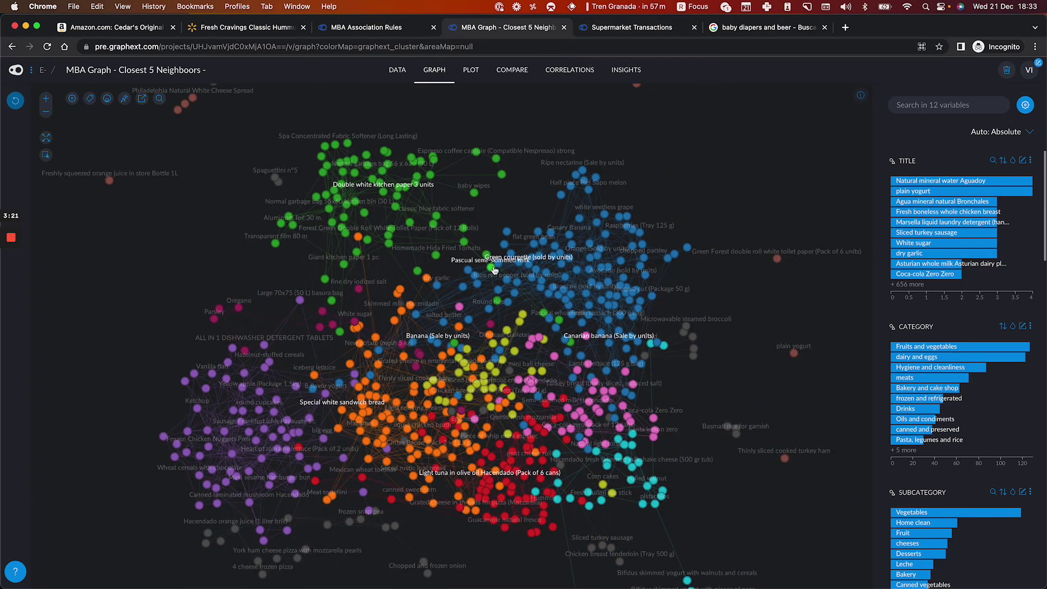
Open the analysis wizard for Supermarket Transactions and pick the Commerce category
click(619, 27)
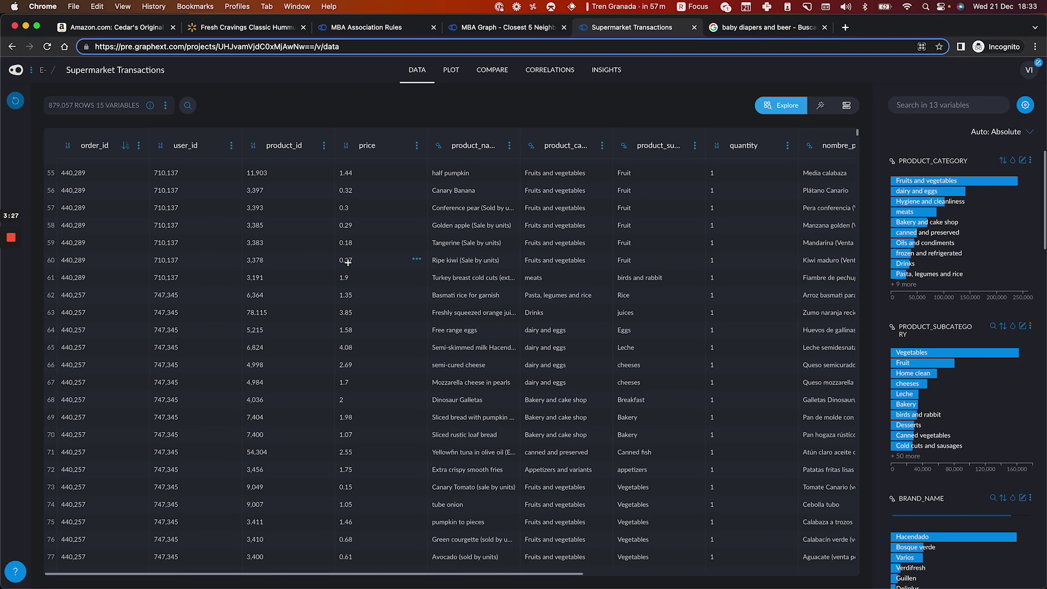
click(819, 107)
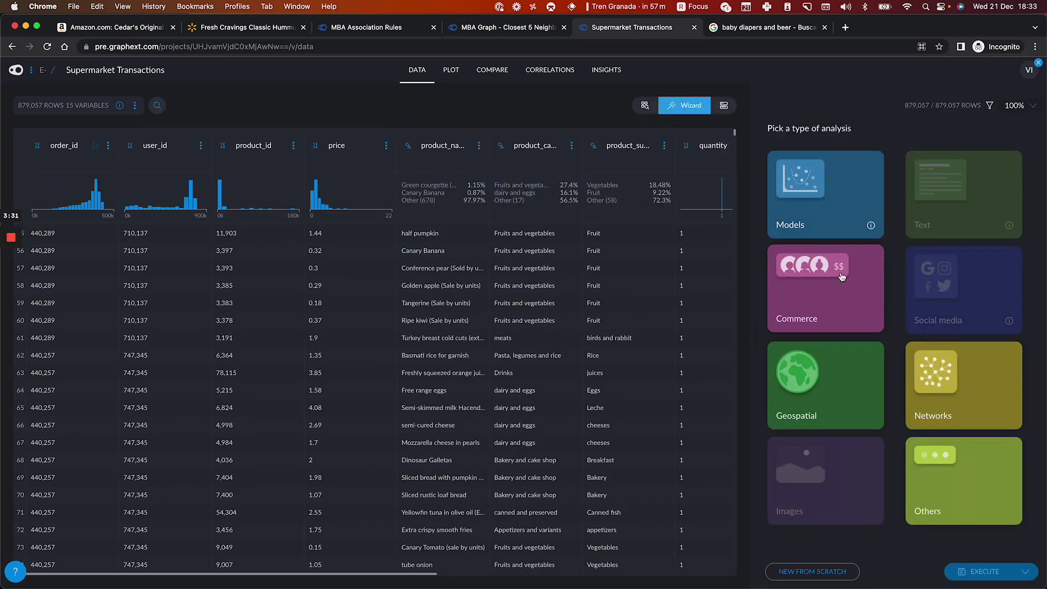
click(842, 277)
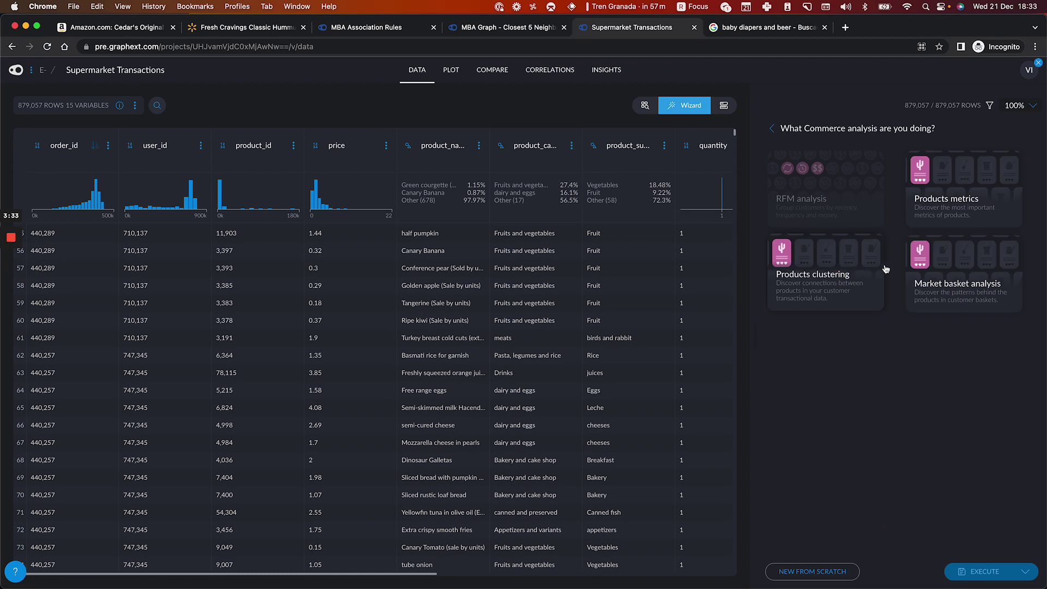
Choose Market basket analysis with order_id, product_id and product_name as order id, product id and name
click(944, 272)
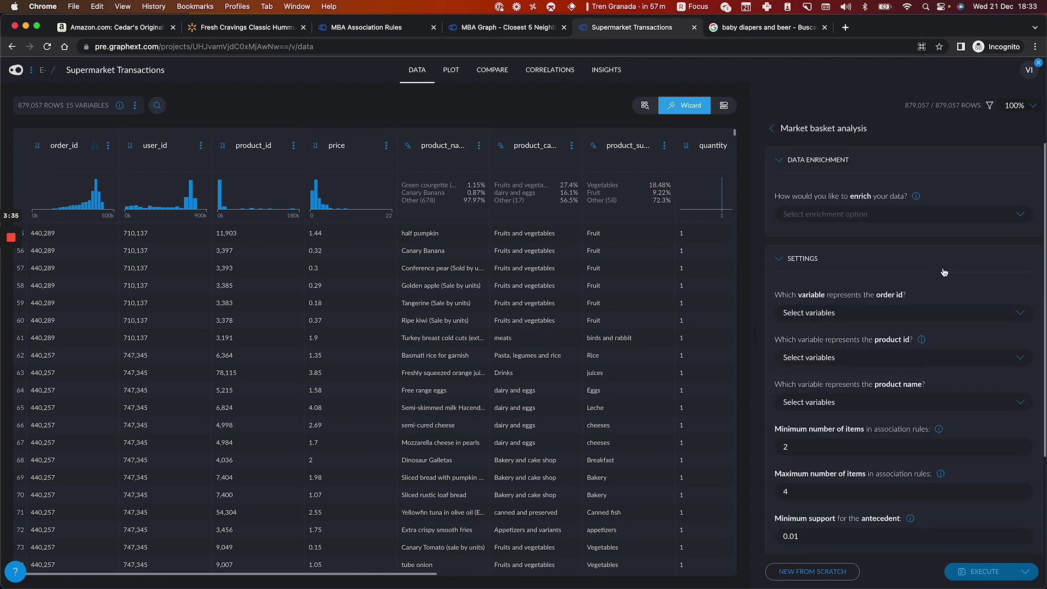
scroll(859, 333, down, 2)
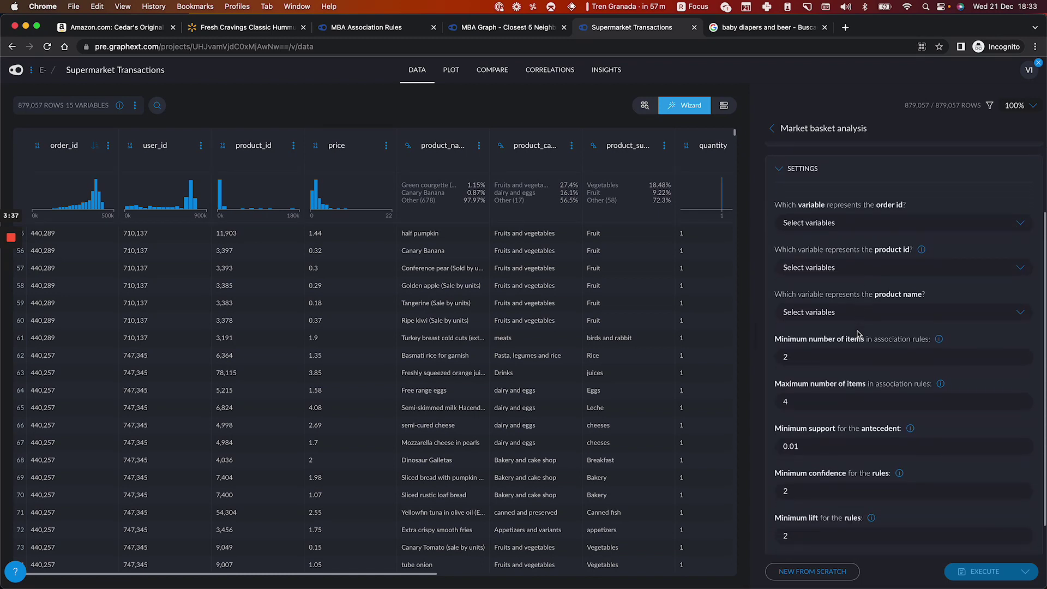
click(854, 224)
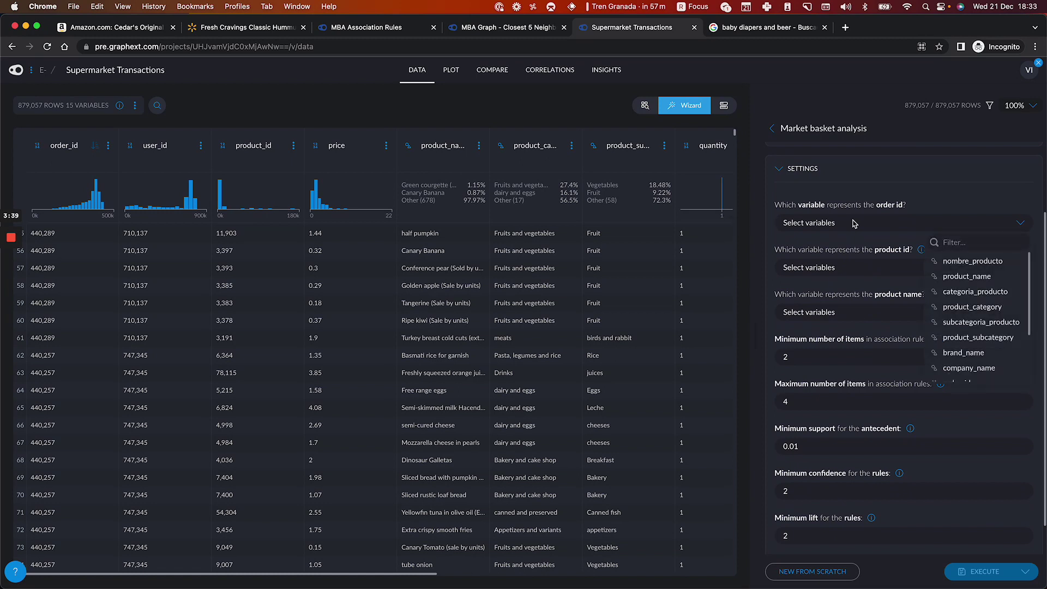
text(order)
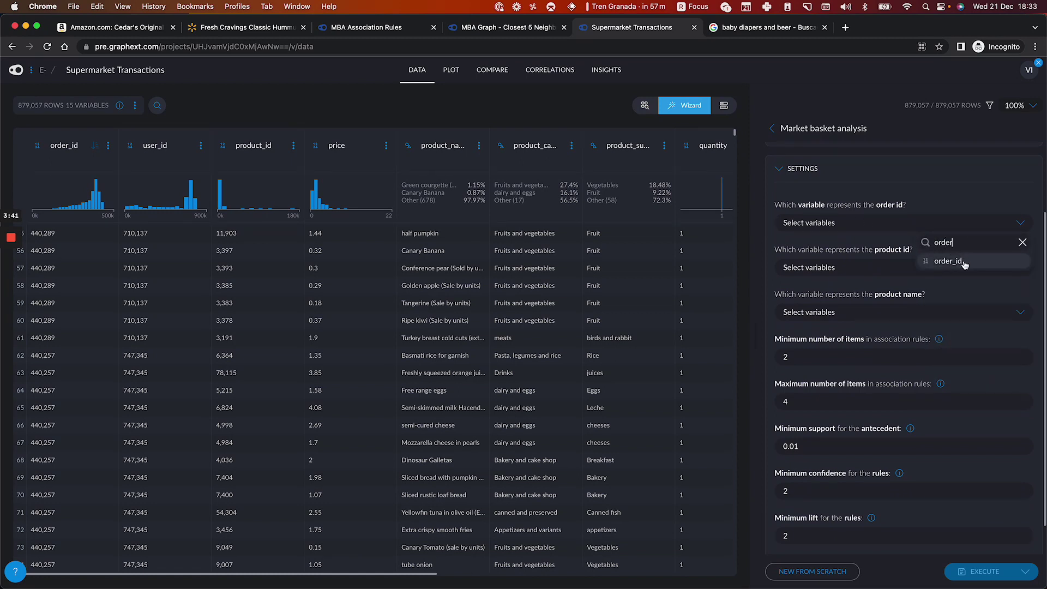
click(965, 262)
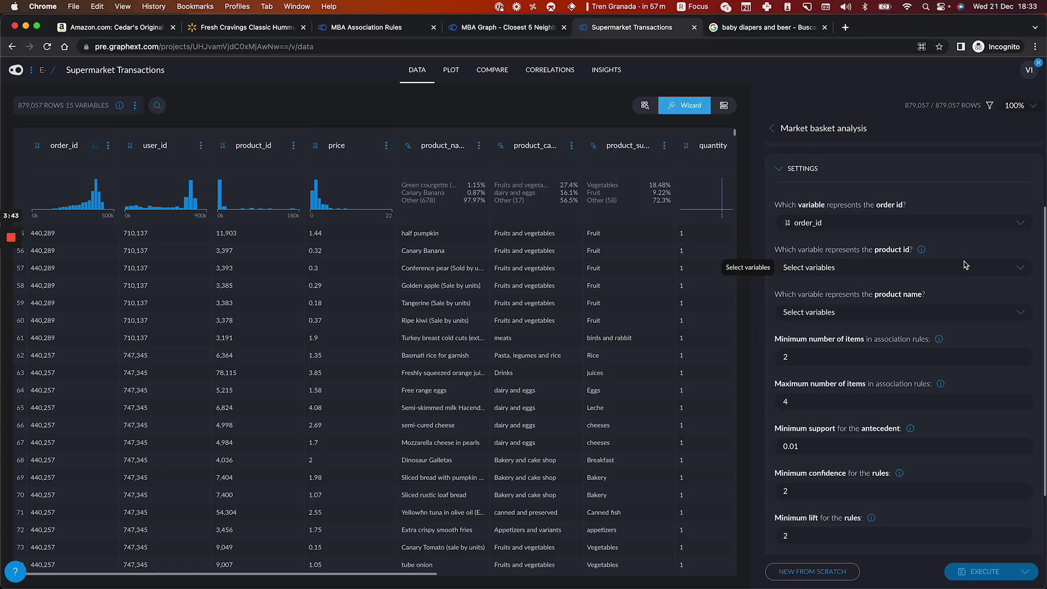
click(887, 265)
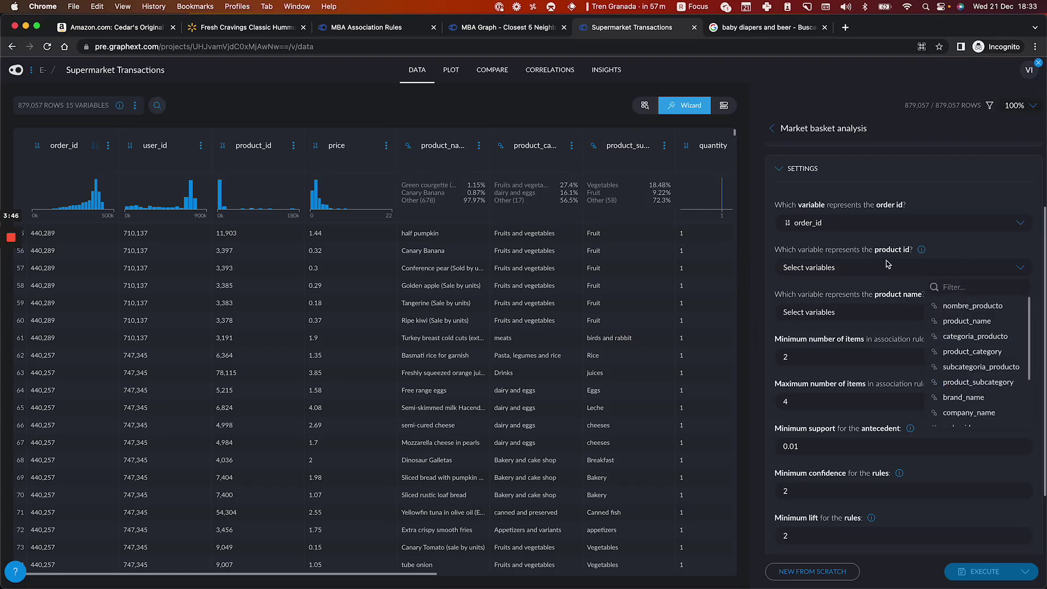
text(produc)
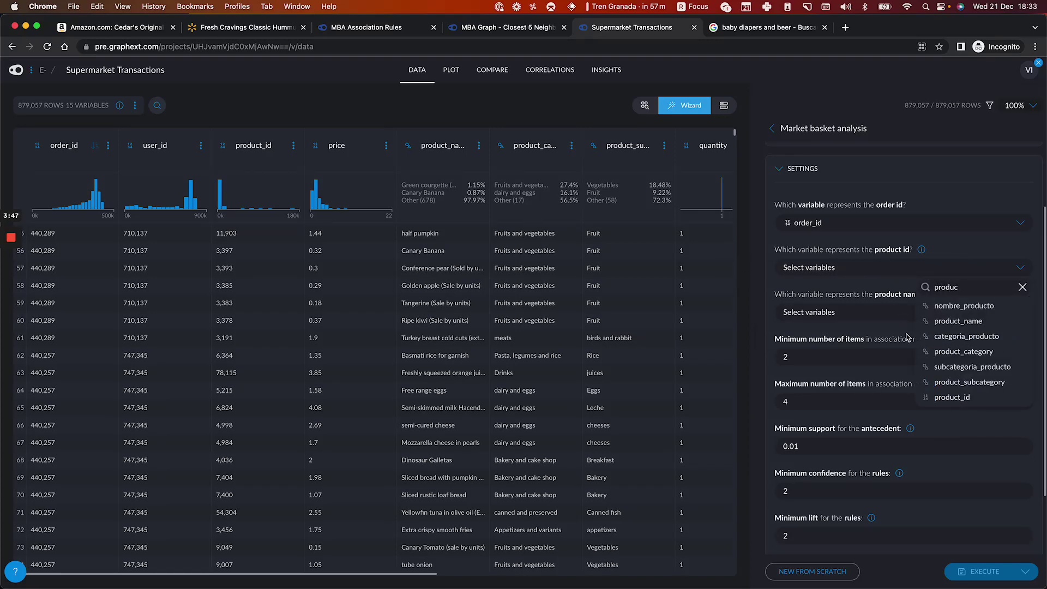
click(951, 397)
click(849, 316)
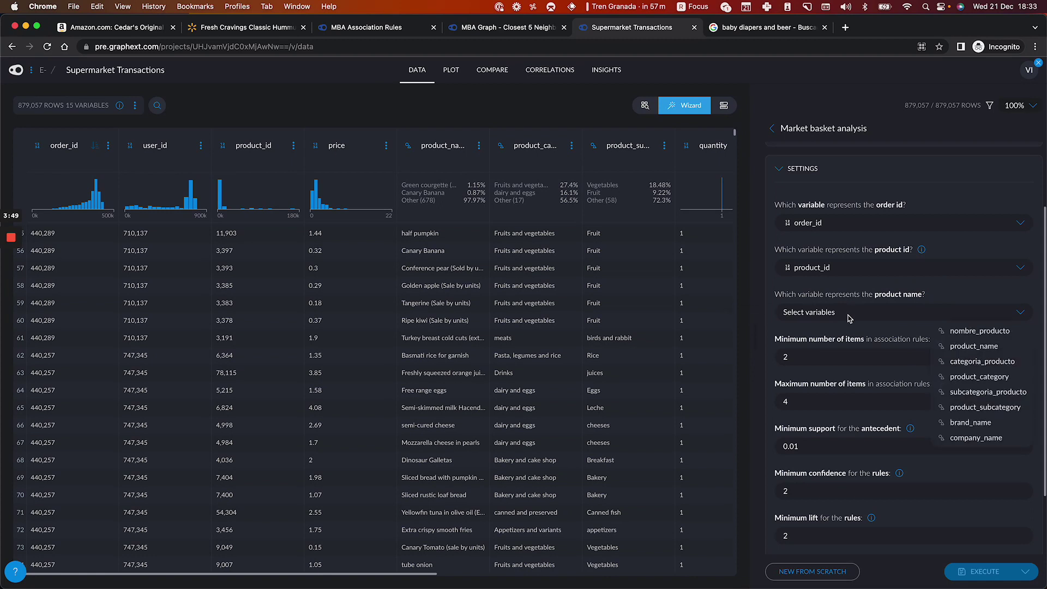
click(962, 346)
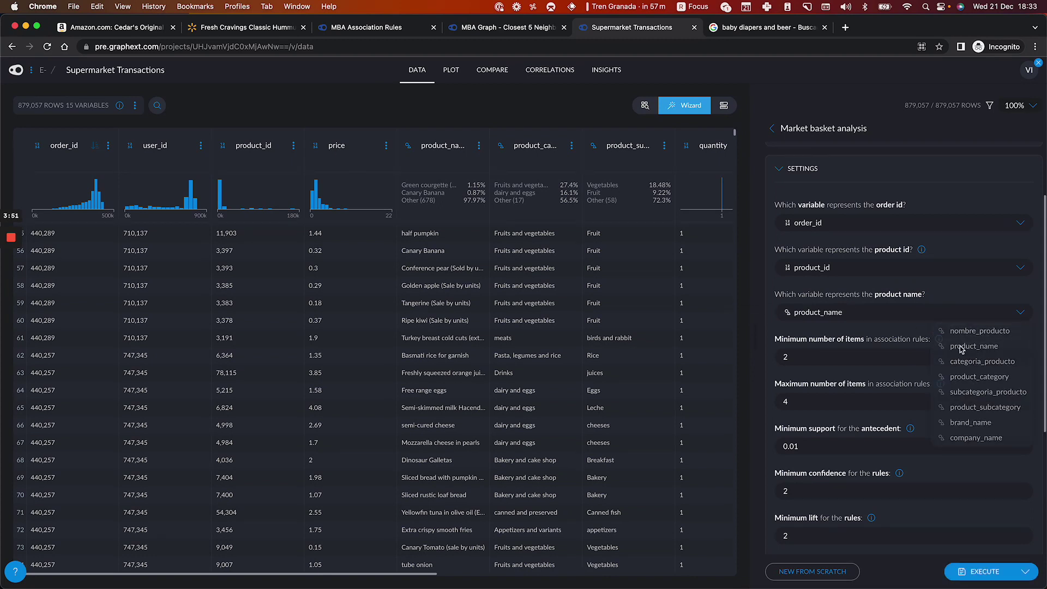
click(862, 355)
scroll(862, 355, down, 2)
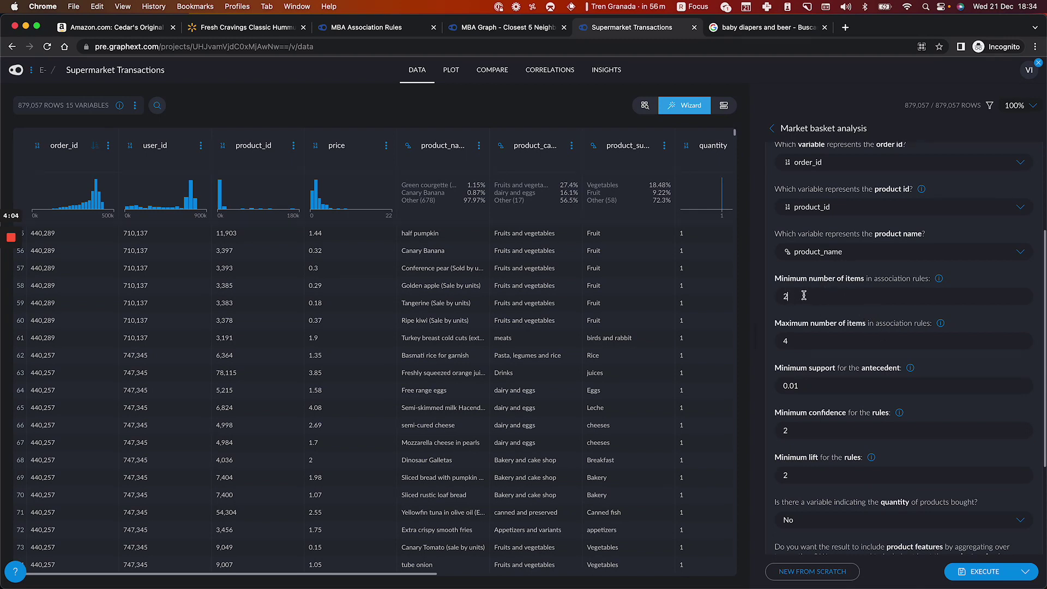
Change the maximum number of items from 4 to 3 and review the remaining settings
click(806, 337)
key(BackSpace)
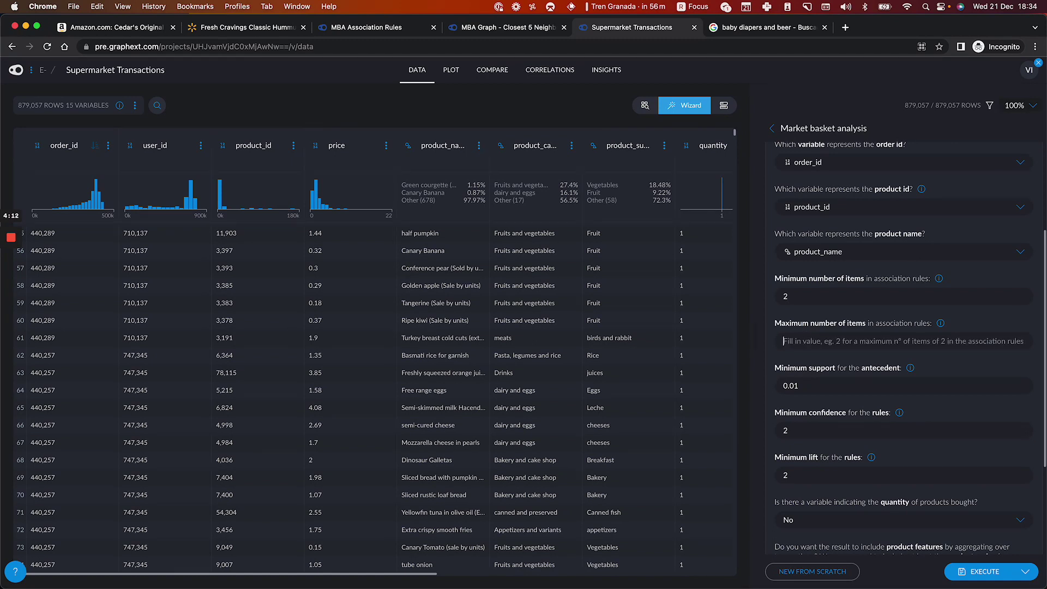
text(2)
key(BackSpace)
text(3)
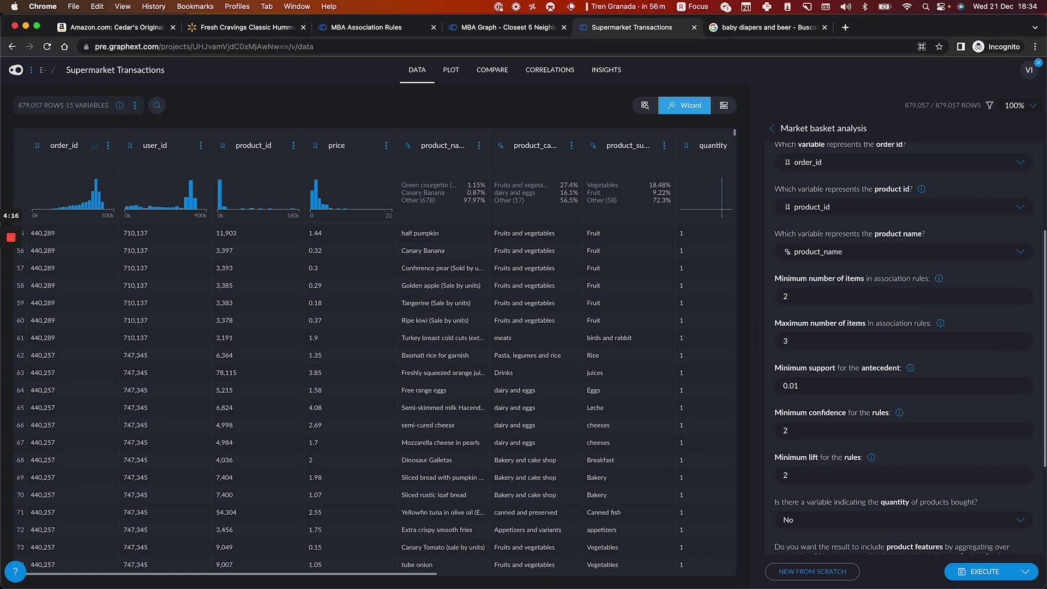
scroll(874, 406, down, 1)
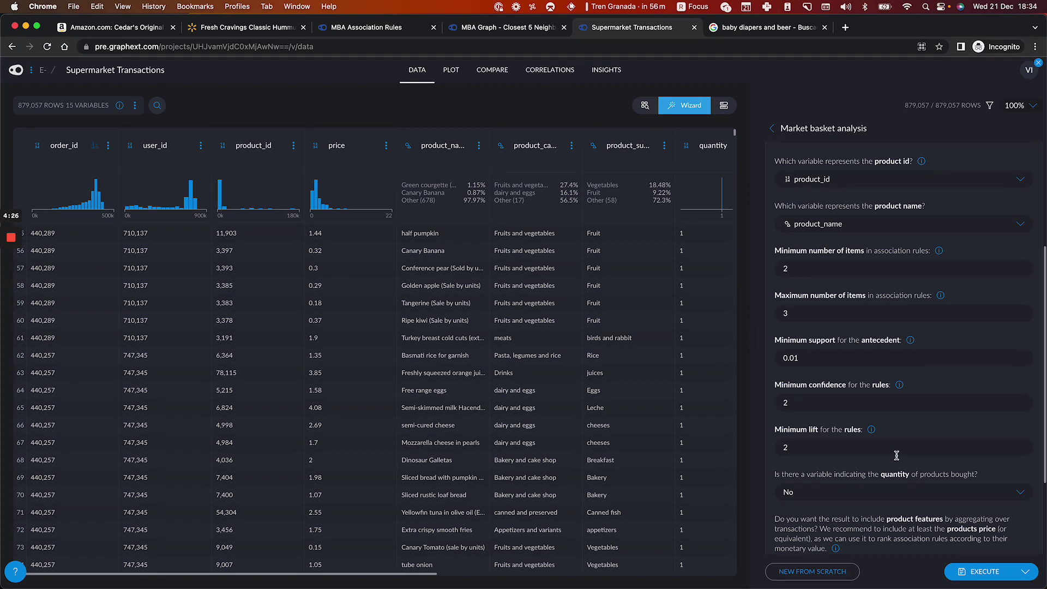
scroll(895, 450, down, 3)
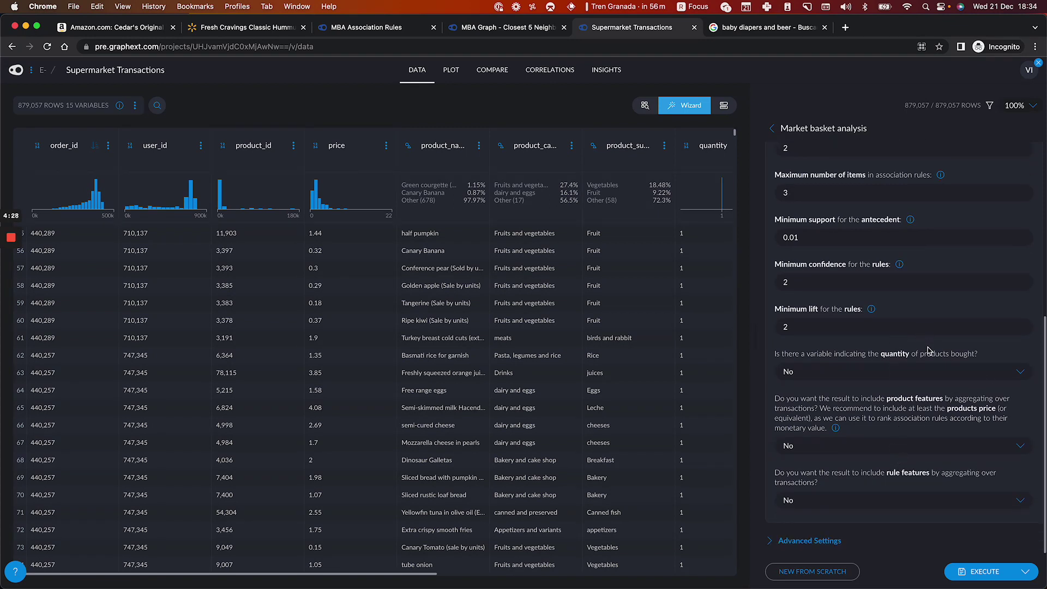
Execute the market basket analysis and return to the MBA Association Rules table
click(981, 571)
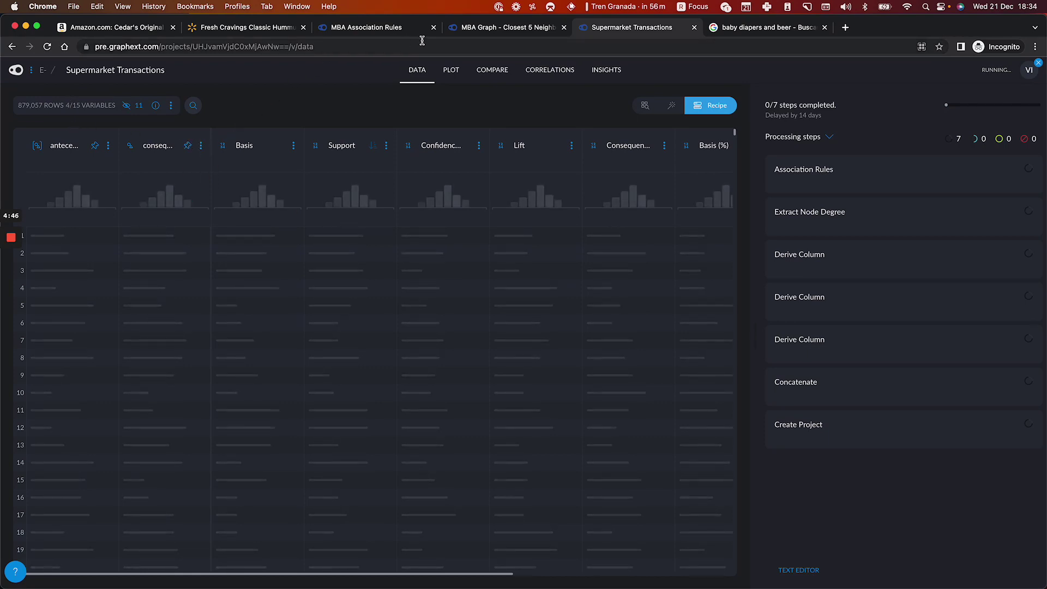
click(359, 30)
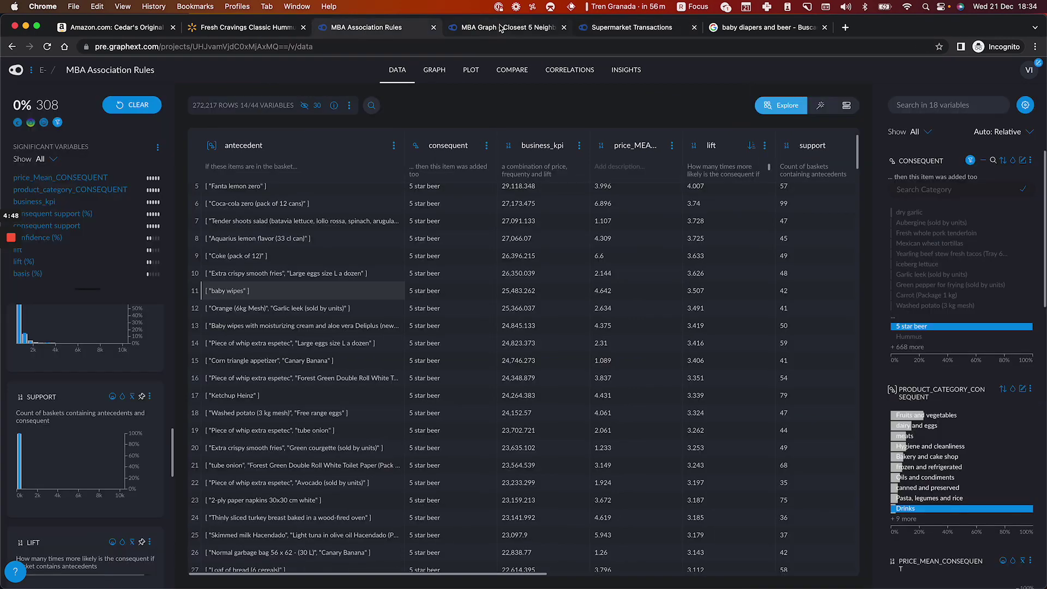
mouse_move(12, 238)
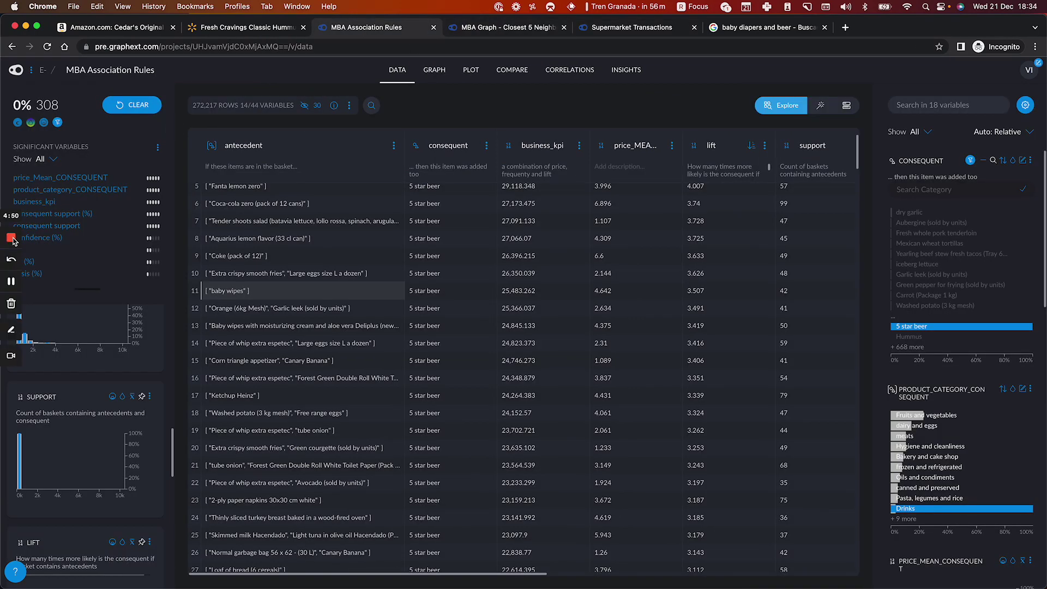